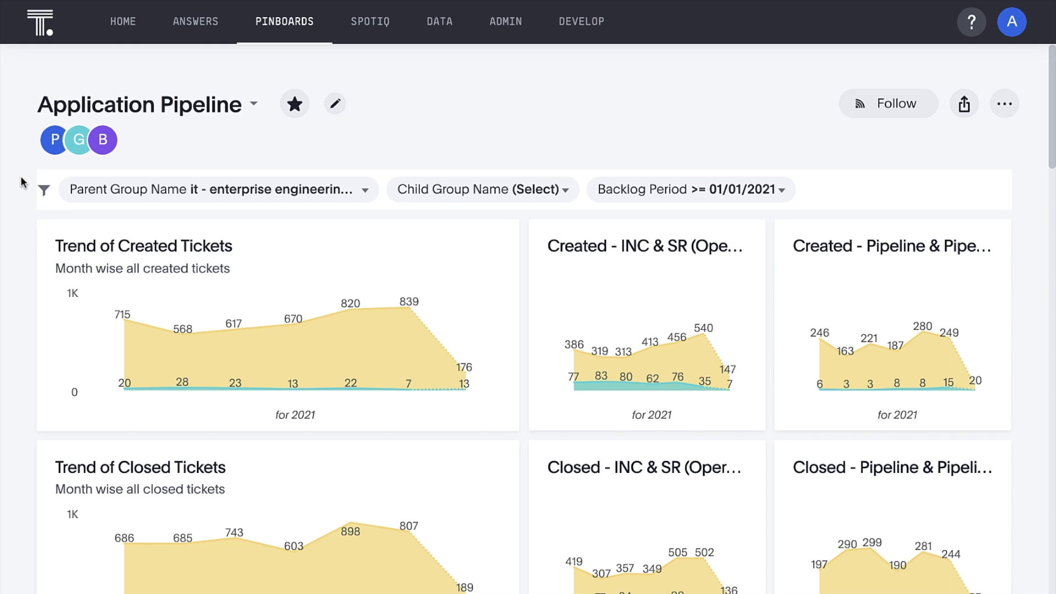
{"action": "scroll", "coordinate": [22, 181], "scroll_direction": "down", "scroll_amount": 5}
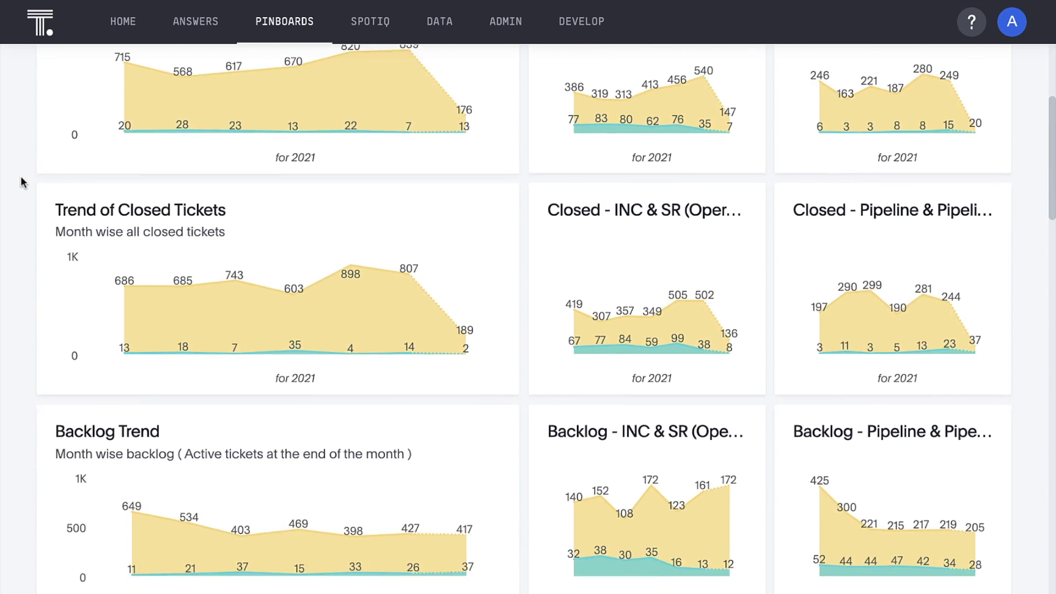
{"action": "scroll", "coordinate": [22, 181], "scroll_direction": "down", "scroll_amount": 12}
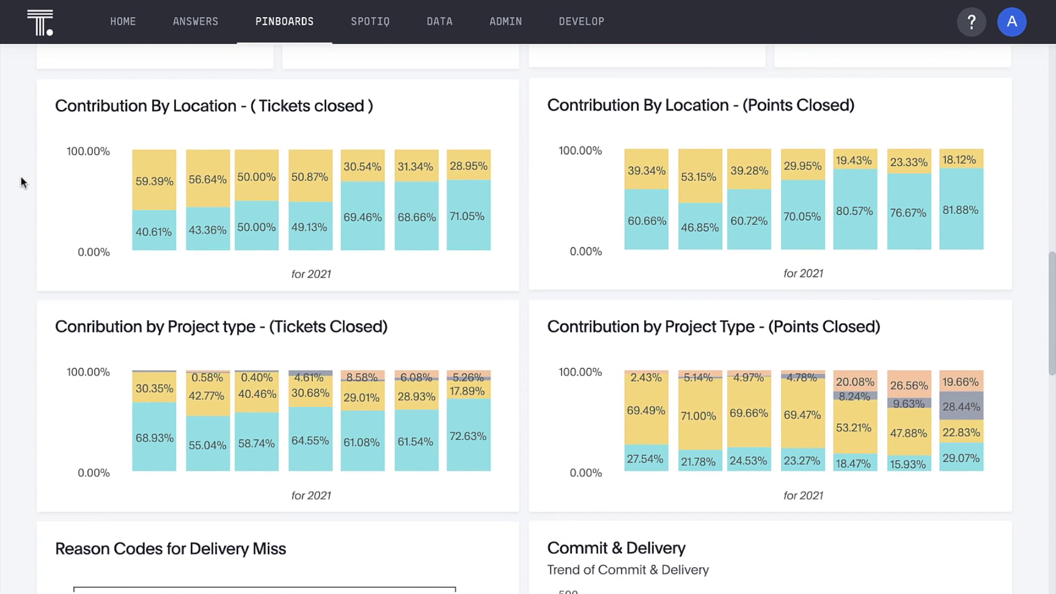
{"action": "mouse_move", "coordinate": [315, 229]}
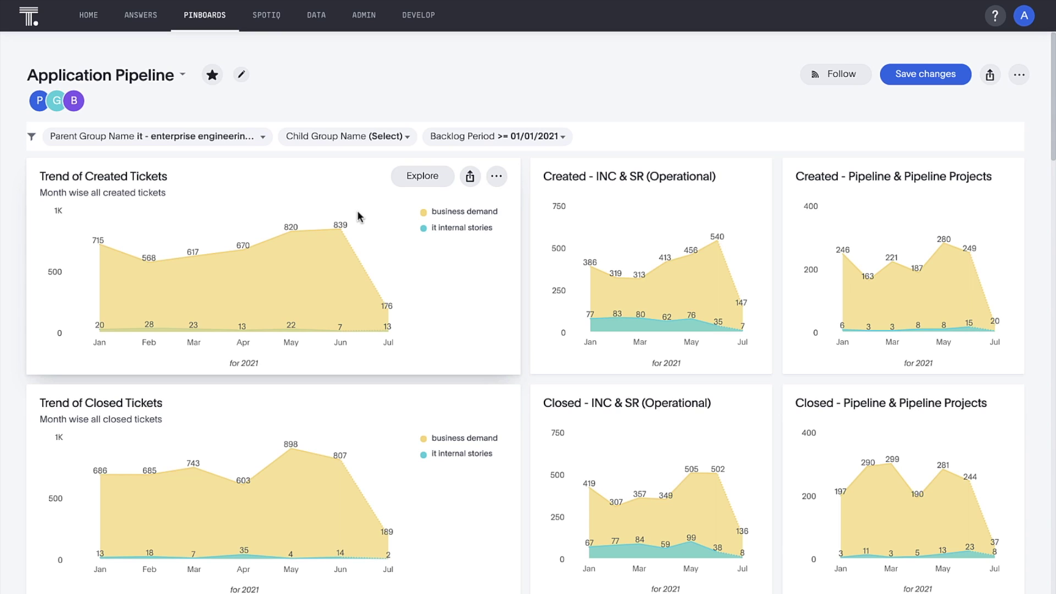
- Drill the Jun point of Trend of Created Tickets down by Subcategory
{"action": "mouse_move", "coordinate": [340, 236]}
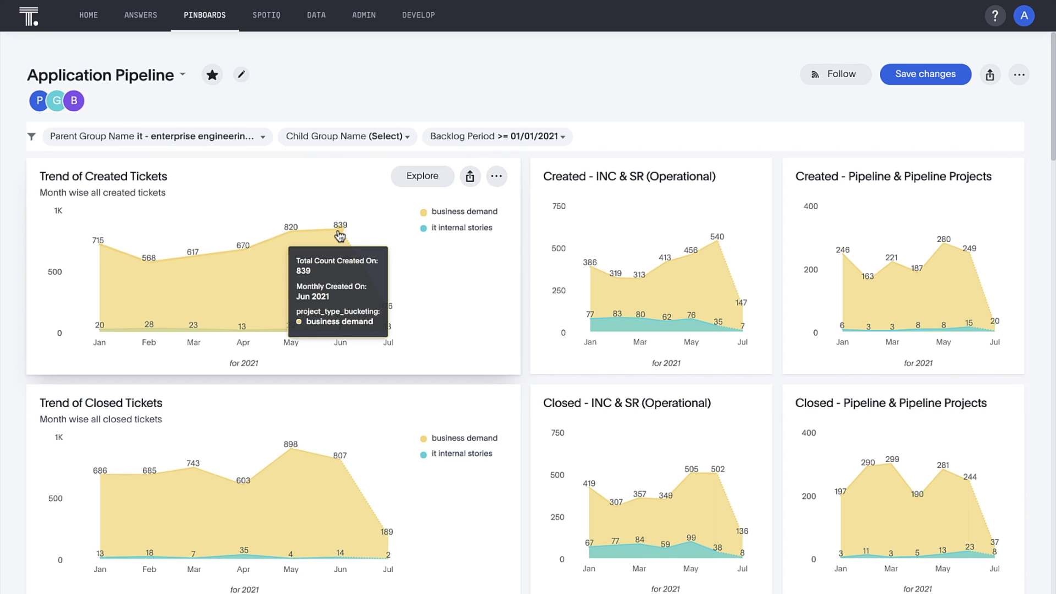
{"action": "left_click", "coordinate": [340, 235]}
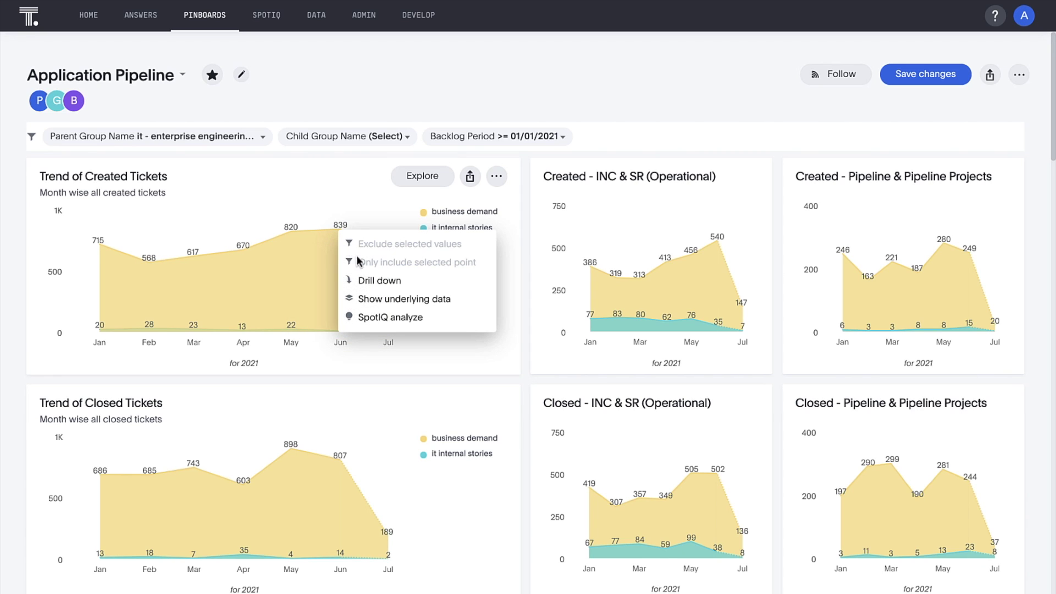
{"action": "left_click", "coordinate": [371, 283]}
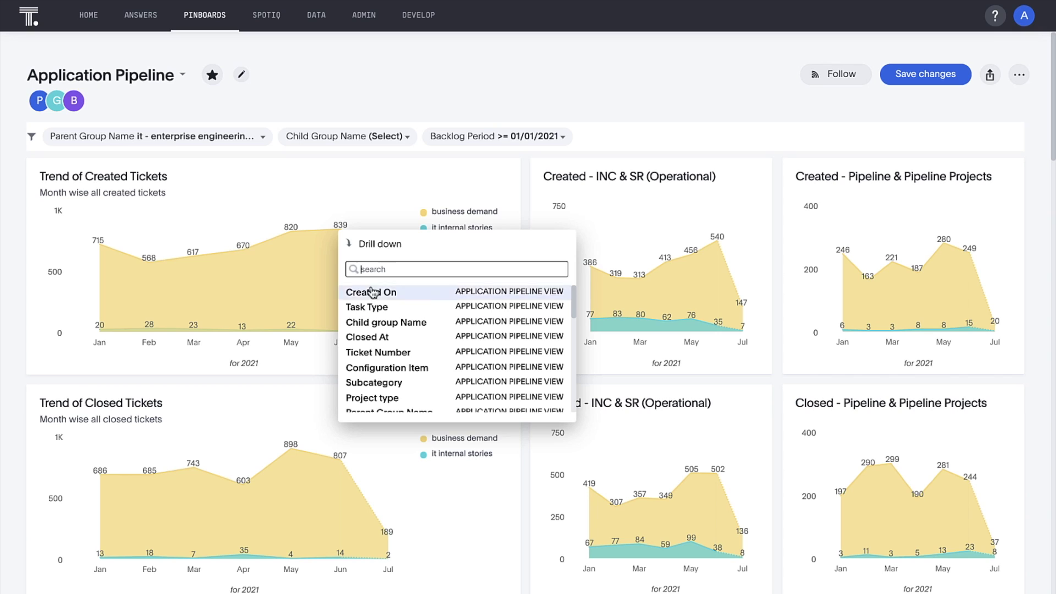
{"action": "left_click", "coordinate": [381, 384]}
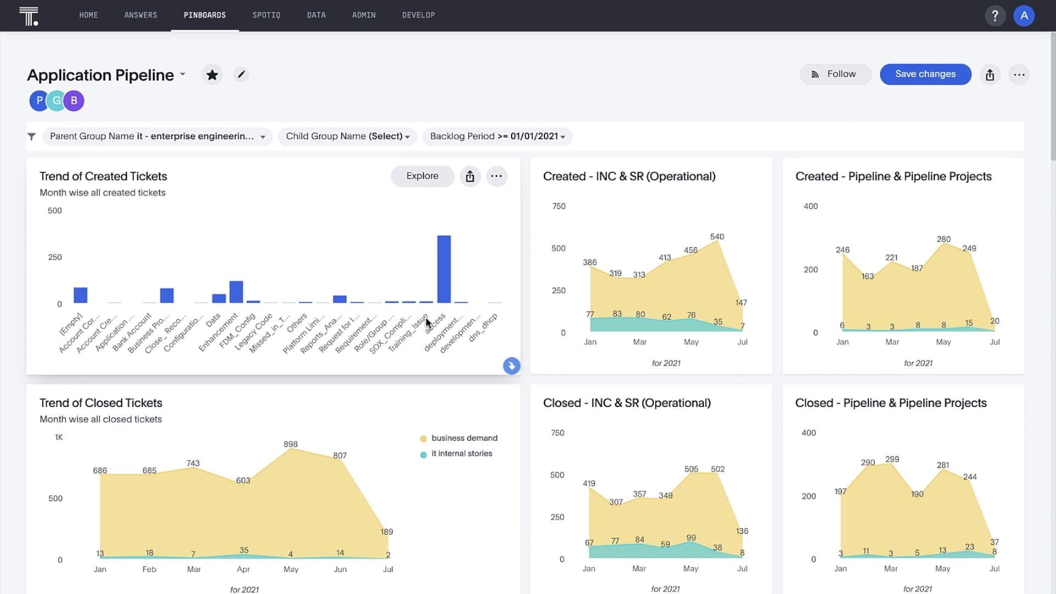
- Drill the access bar down by Configuration Item
{"action": "mouse_move", "coordinate": [447, 297]}
{"action": "right_click", "coordinate": [447, 294]}
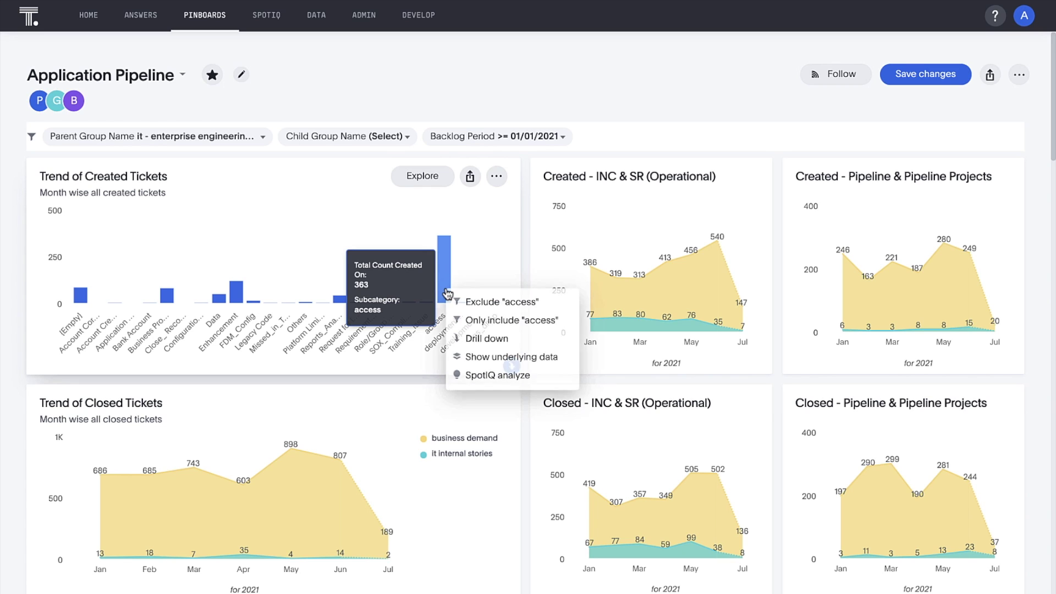
{"action": "left_click", "coordinate": [474, 340]}
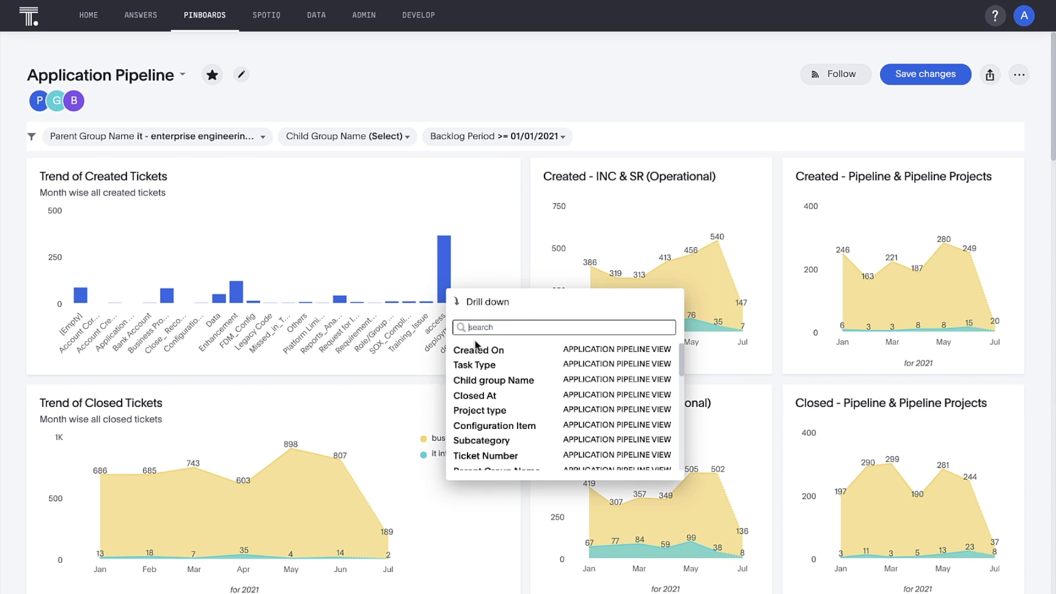
{"action": "left_click", "coordinate": [478, 426]}
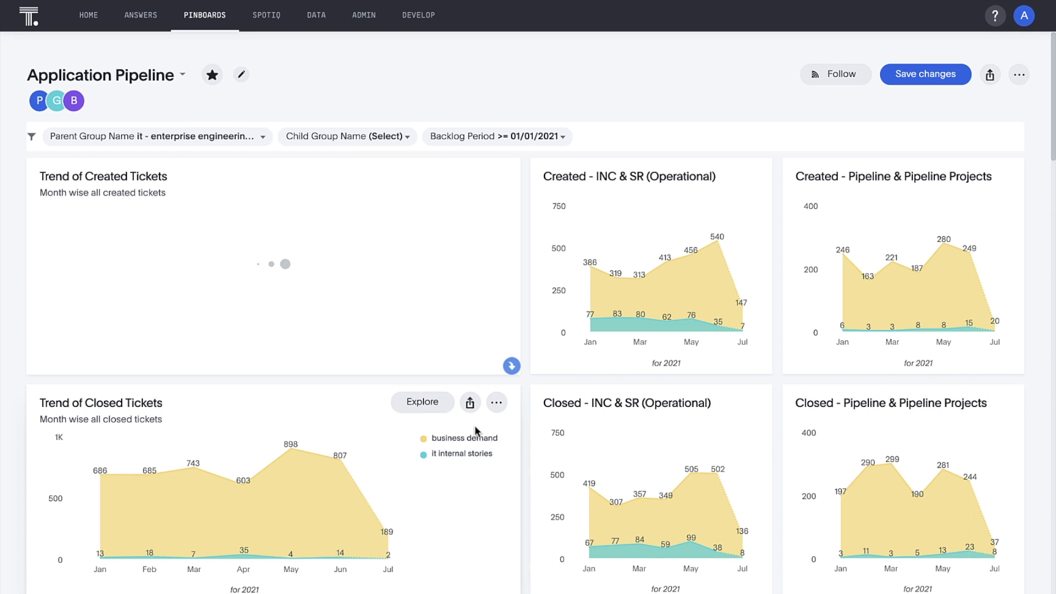
{"action": "mouse_move", "coordinate": [455, 294]}
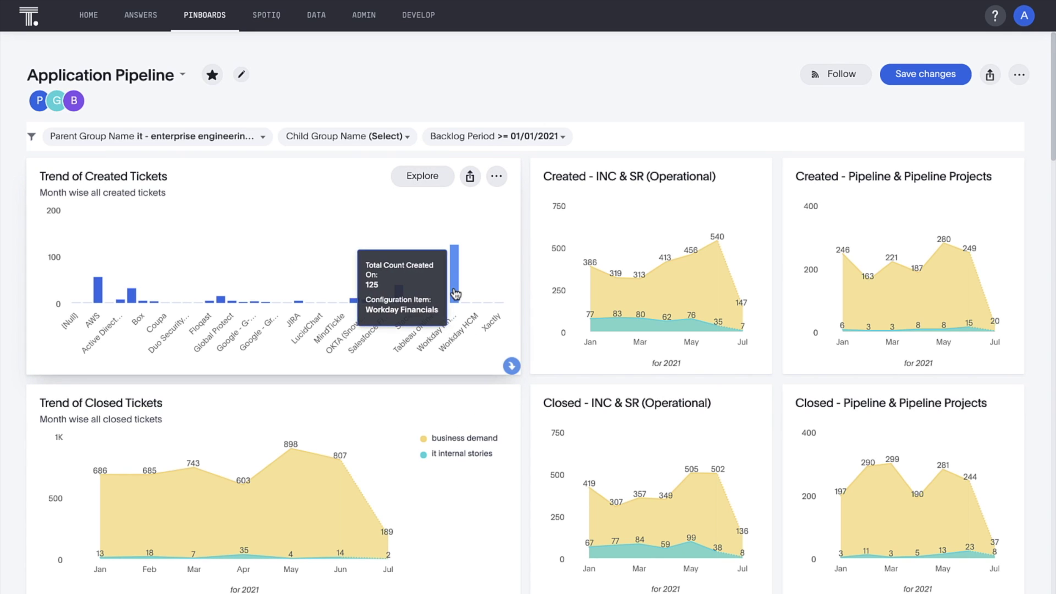
{"action": "mouse_move", "coordinate": [400, 296]}
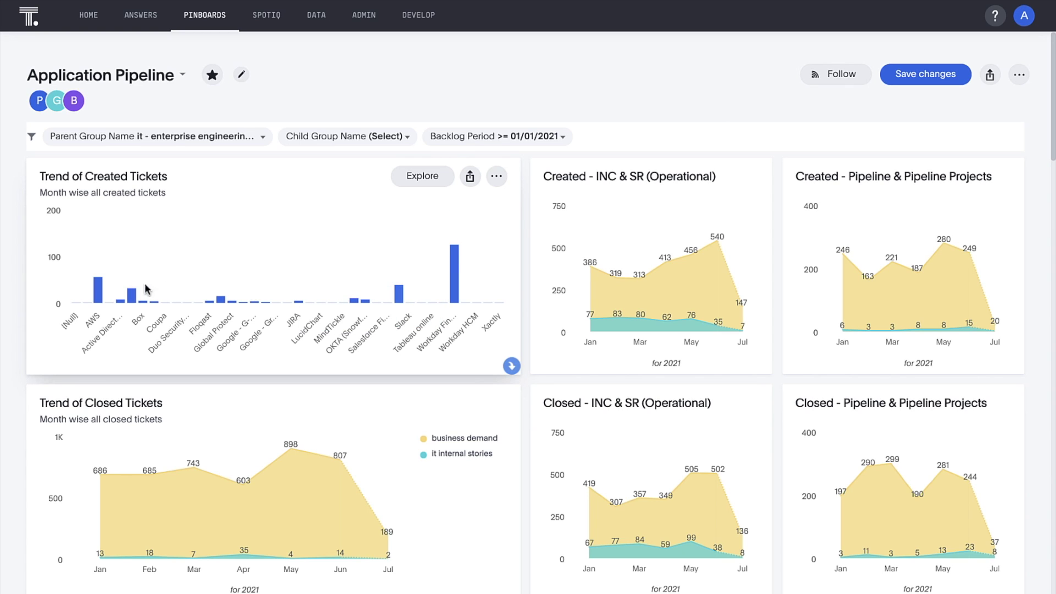
{"action": "mouse_move", "coordinate": [99, 288]}
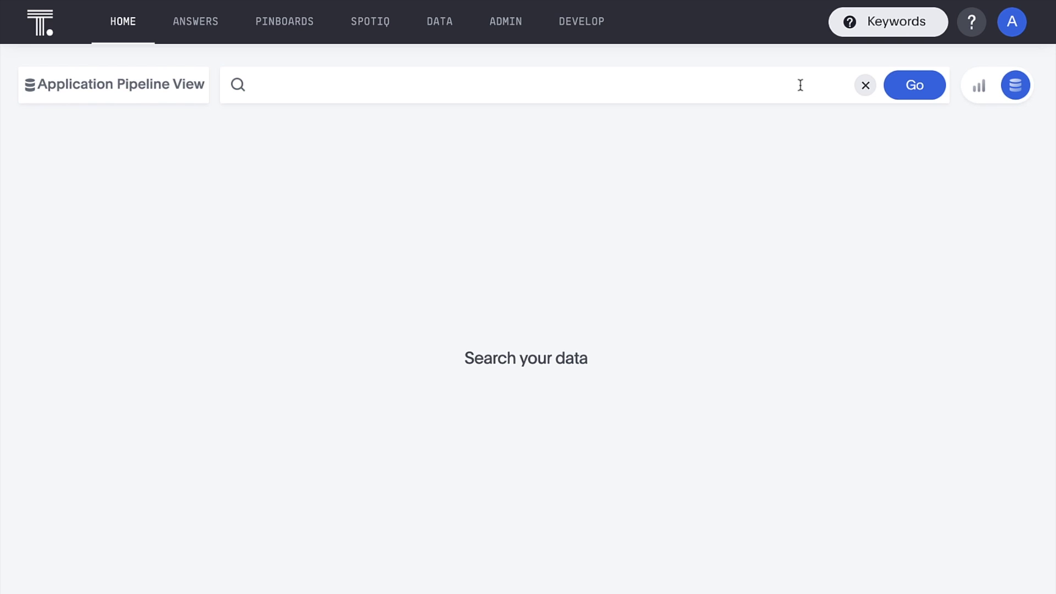
- Search 'count by subcategory closed at = last month', then limit it to 'top 12'
{"action": "left_click", "coordinate": [800, 85]}
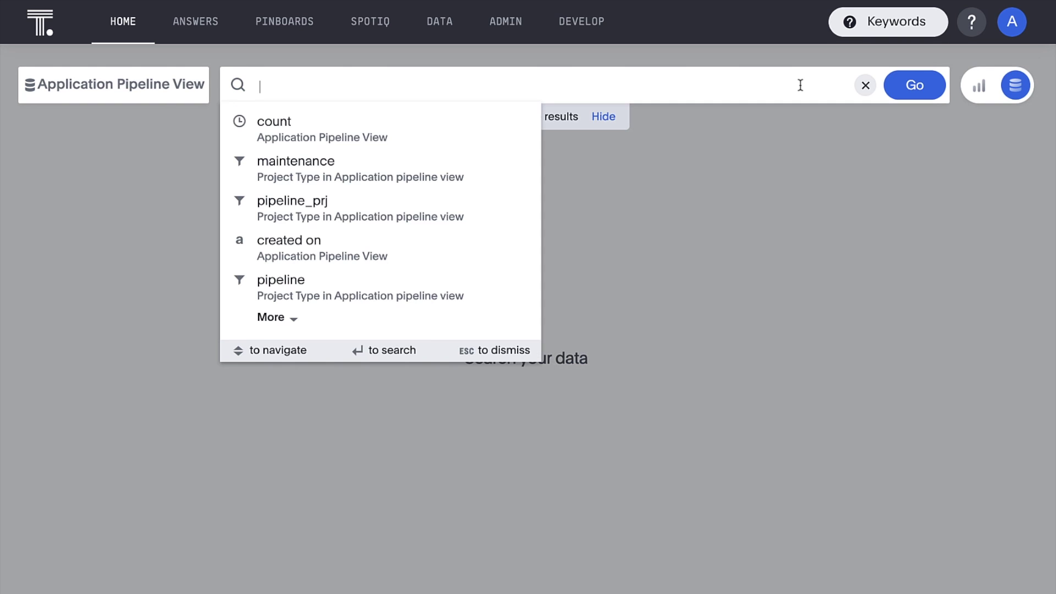
{"action": "type", "text": "count by subcategory "}
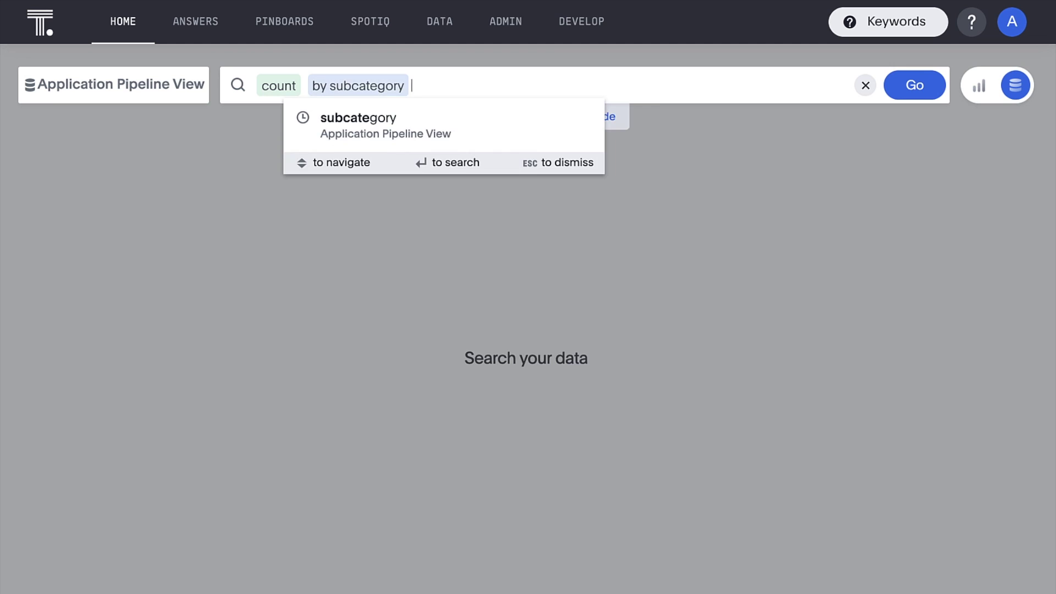
{"action": "type", "text": "closed at = last month"}
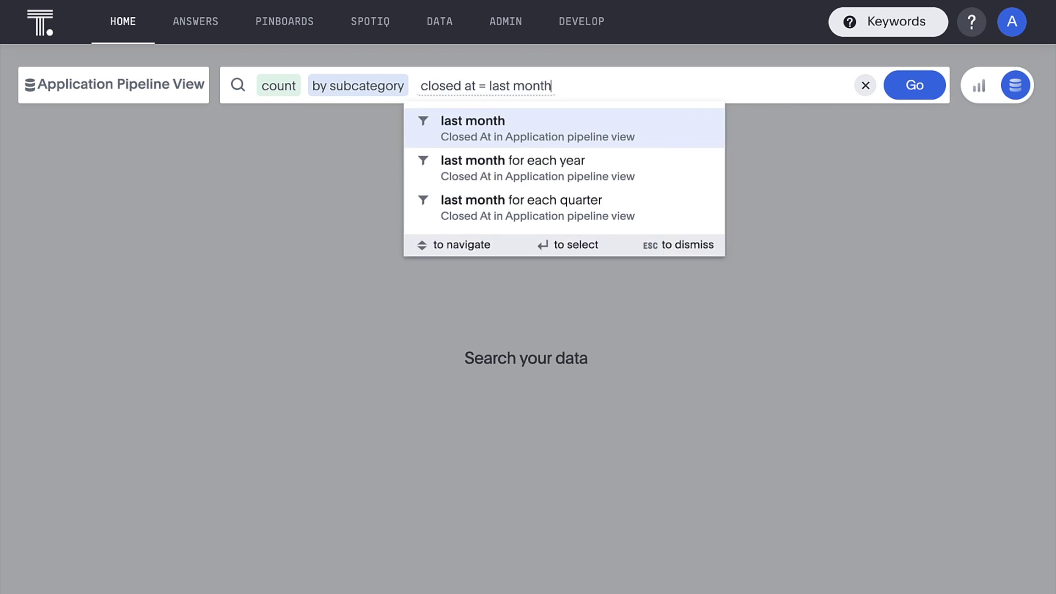
{"action": "key", "text": "Return"}
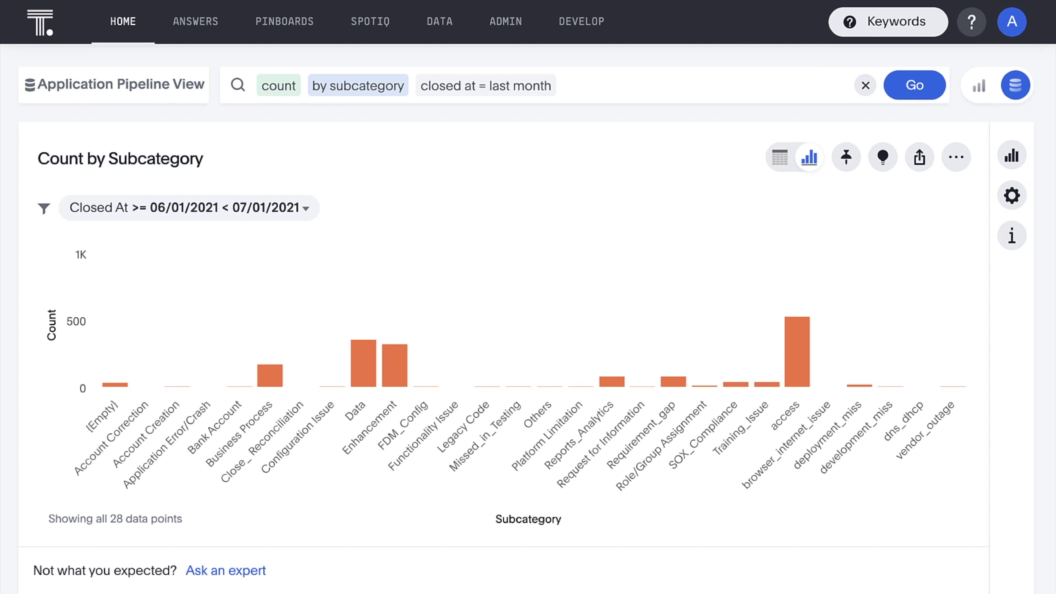
{"action": "left_click", "coordinate": [566, 85]}
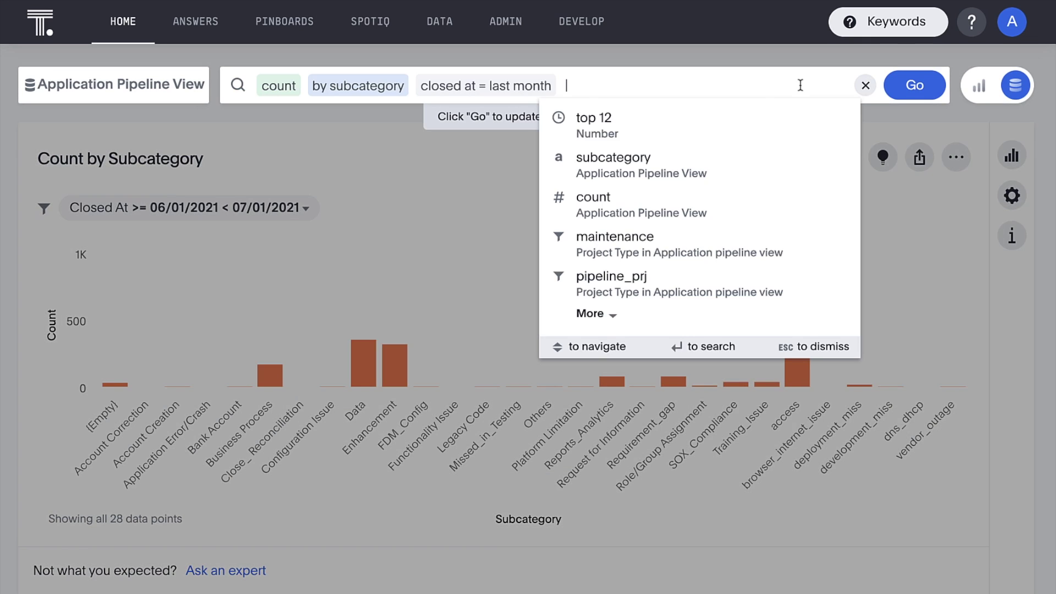
{"action": "type", "text": "top 12"}
{"action": "key", "text": "Return"}
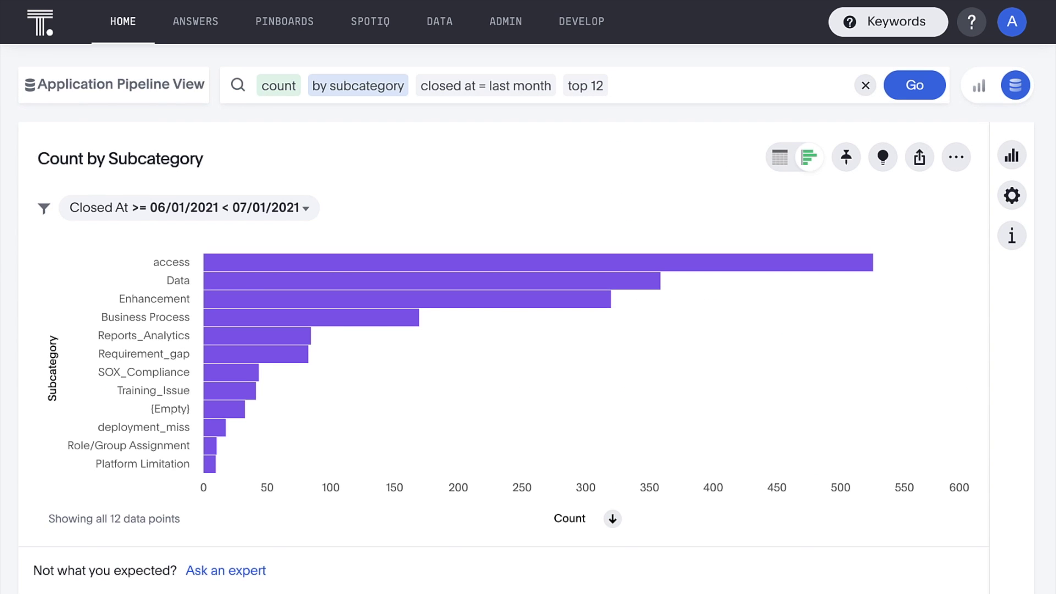
{"action": "mouse_move", "coordinate": [761, 269]}
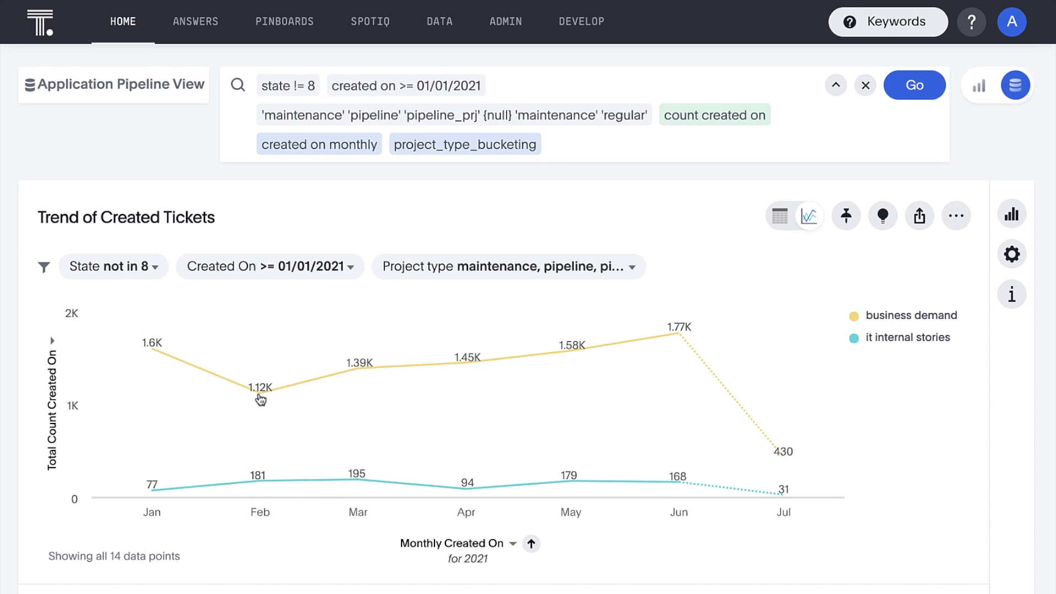
- Bring up SpotIQ analyze on the June 1.77K point of the business demand line
{"action": "mouse_move", "coordinate": [260, 399]}
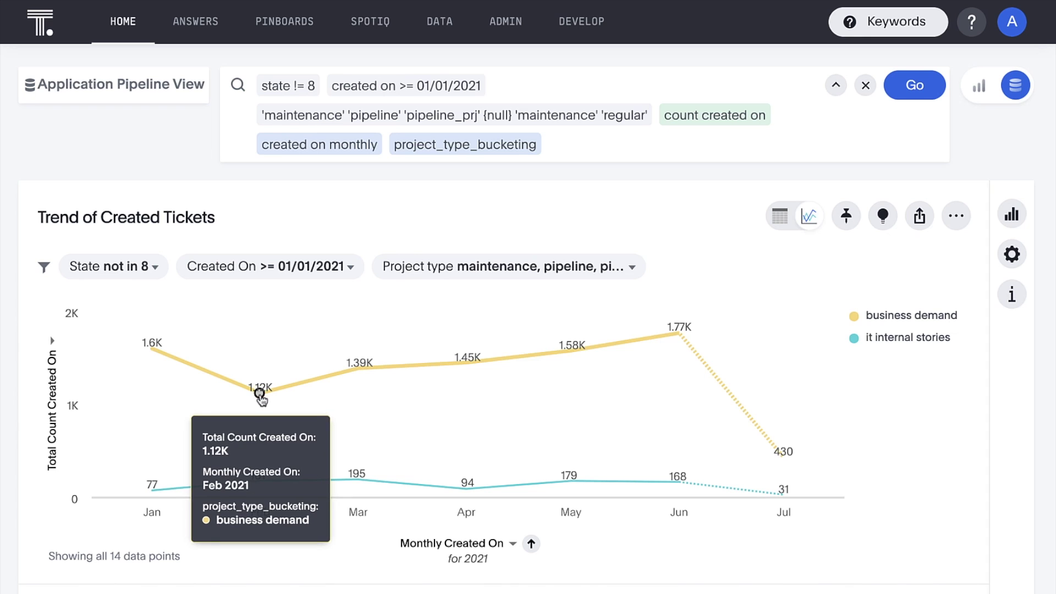
{"action": "mouse_move", "coordinate": [675, 337]}
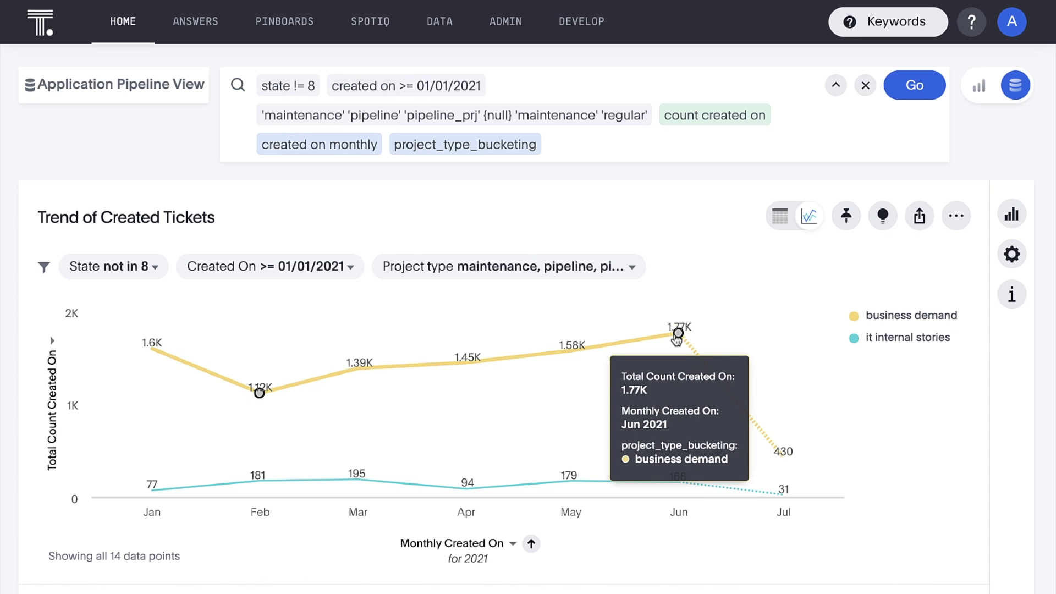
{"action": "right_click", "coordinate": [675, 336]}
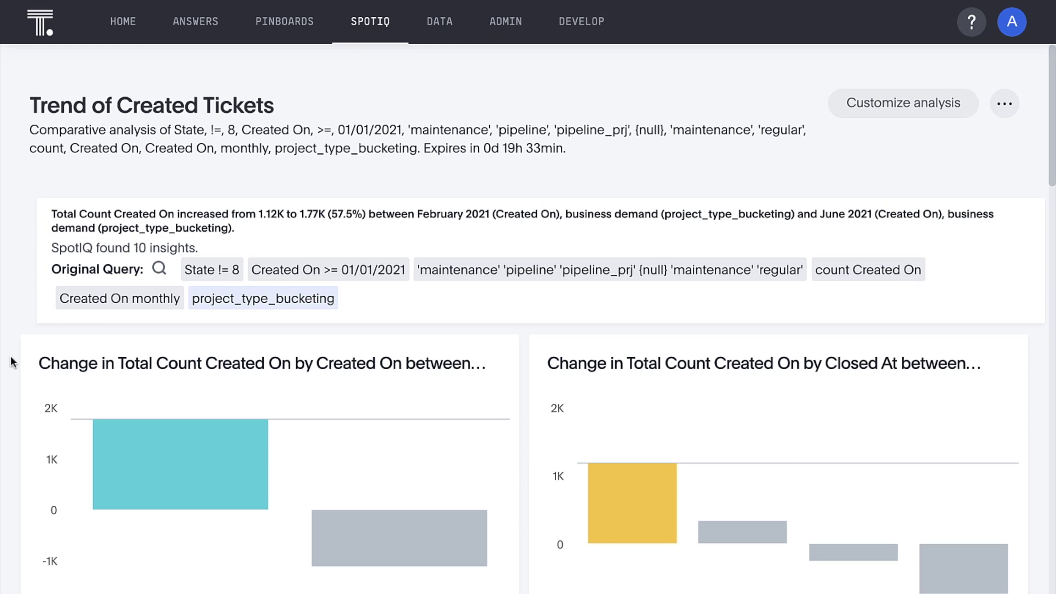
- Scroll the SpotIQ insights and read the Child group Name bar values
{"action": "scroll", "coordinate": [12, 362], "scroll_direction": "down", "scroll_amount": 8}
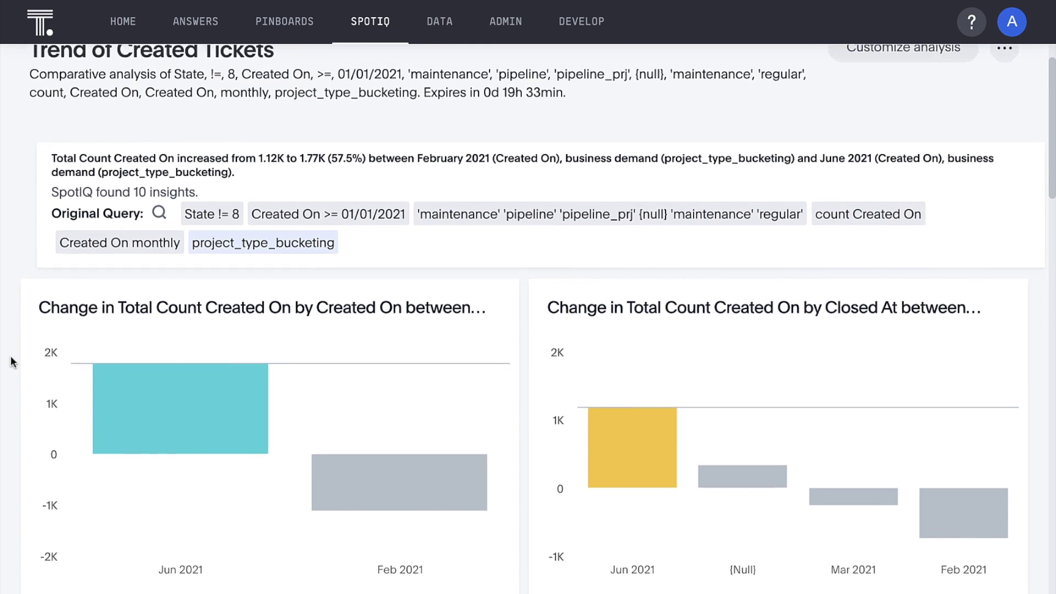
{"action": "scroll", "coordinate": [11, 361], "scroll_direction": "down", "scroll_amount": 4}
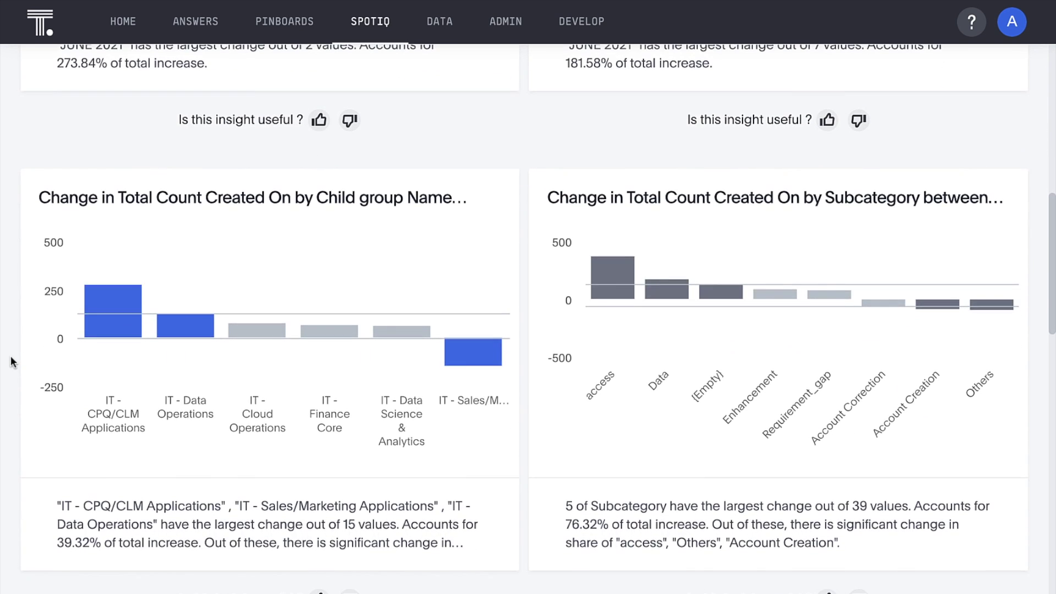
{"action": "mouse_move", "coordinate": [109, 333]}
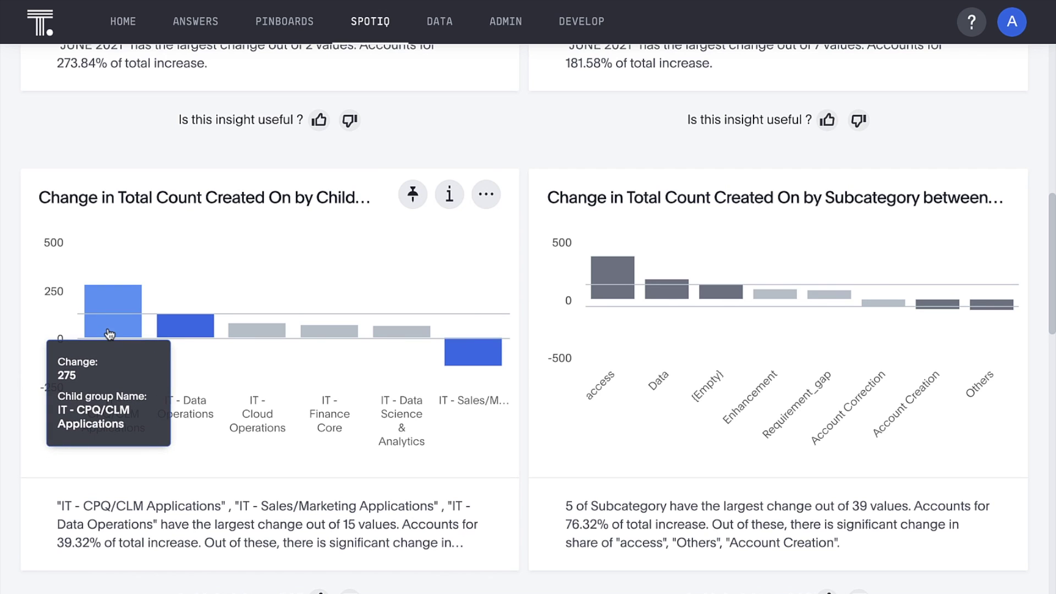
{"action": "mouse_move", "coordinate": [170, 325]}
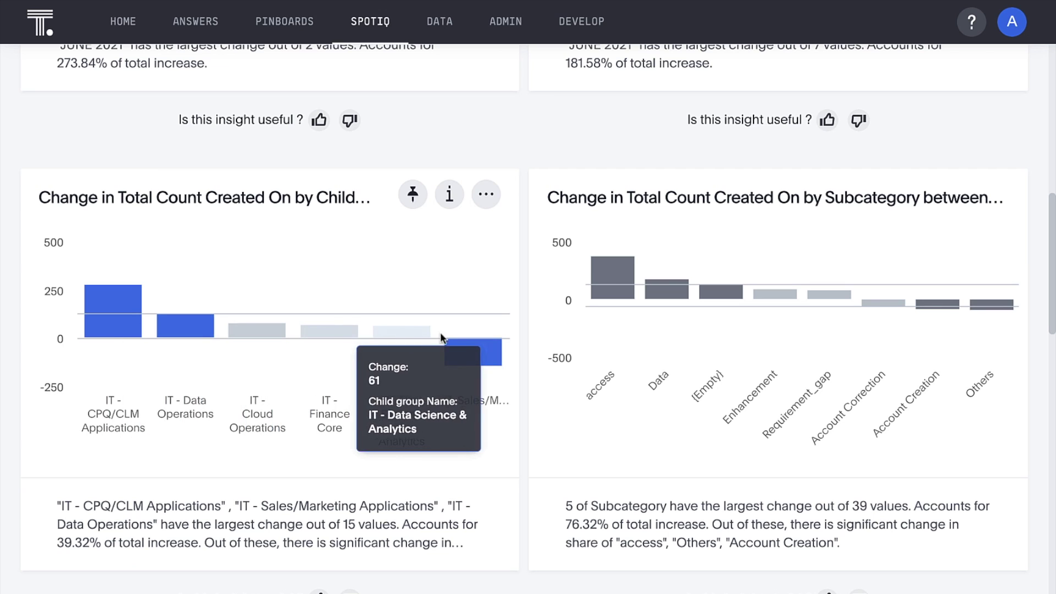
{"action": "mouse_move", "coordinate": [466, 349]}
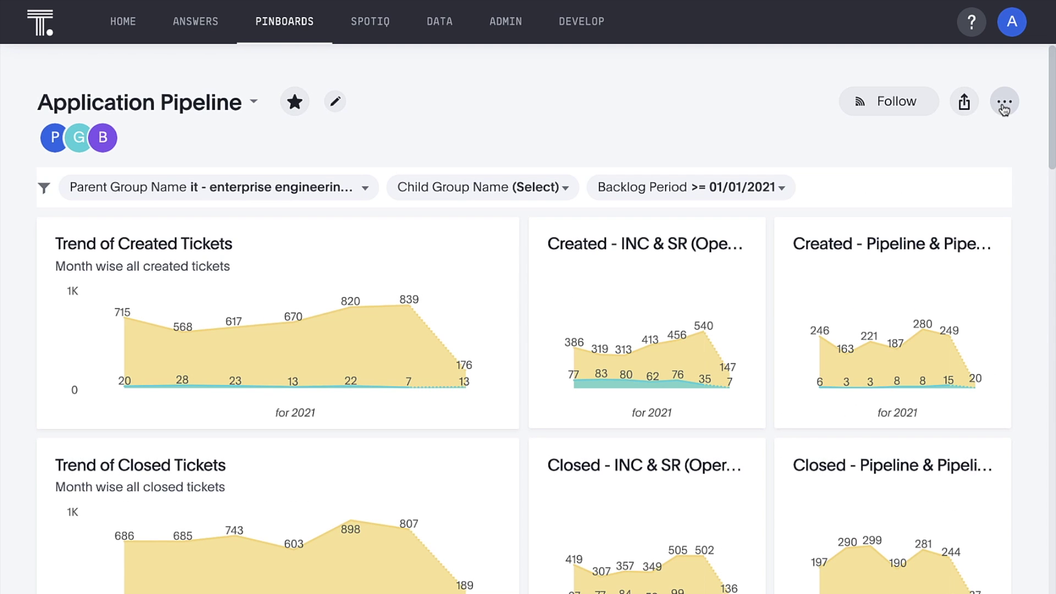
{"action": "left_click", "coordinate": [1003, 105]}
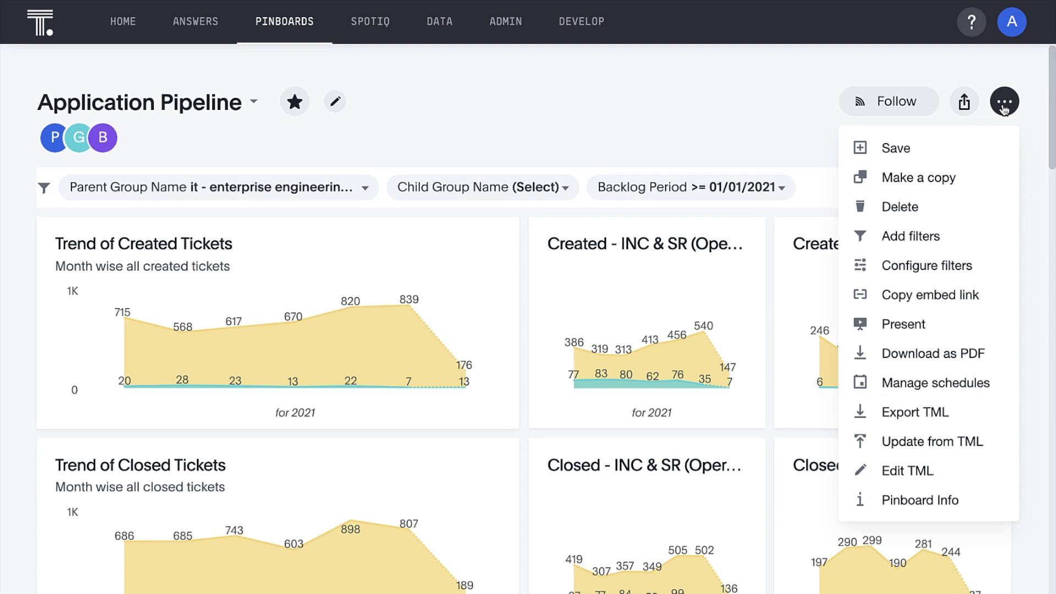
{"action": "left_click", "coordinate": [939, 412]}
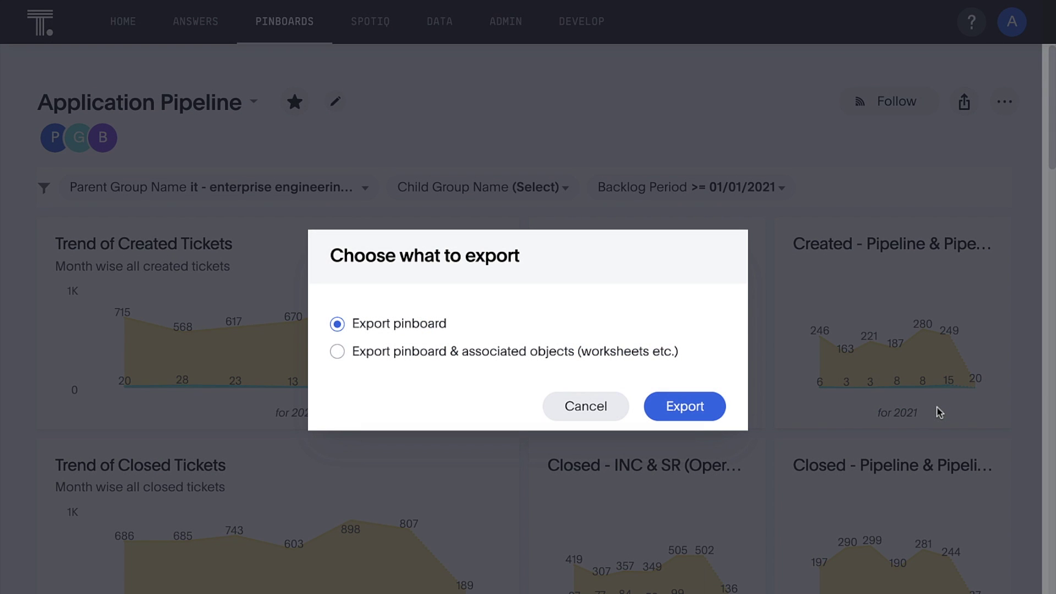
{"action": "left_click", "coordinate": [608, 414]}
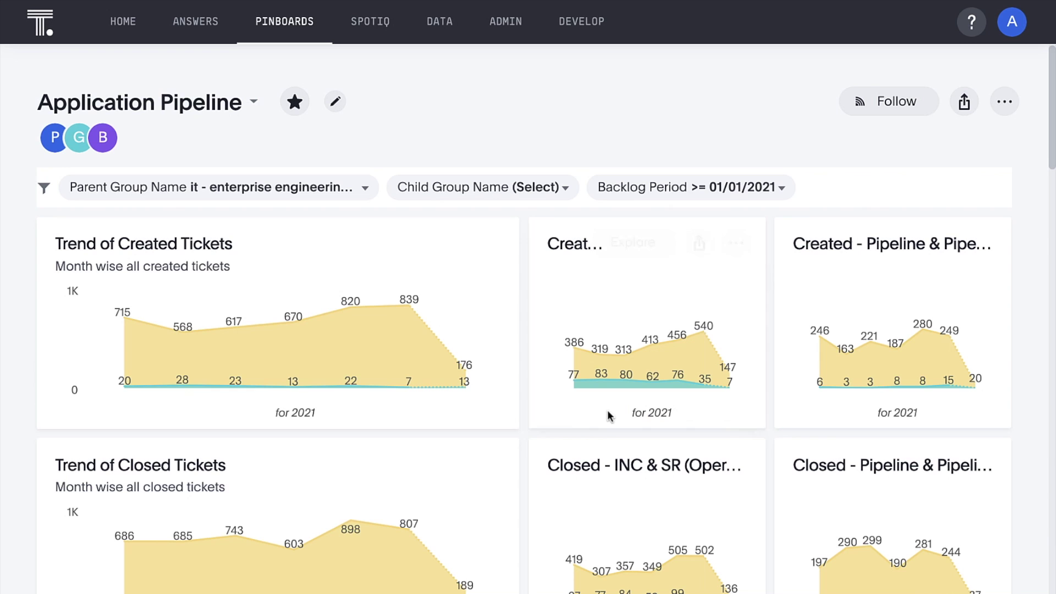
{"action": "left_click", "coordinate": [1004, 105]}
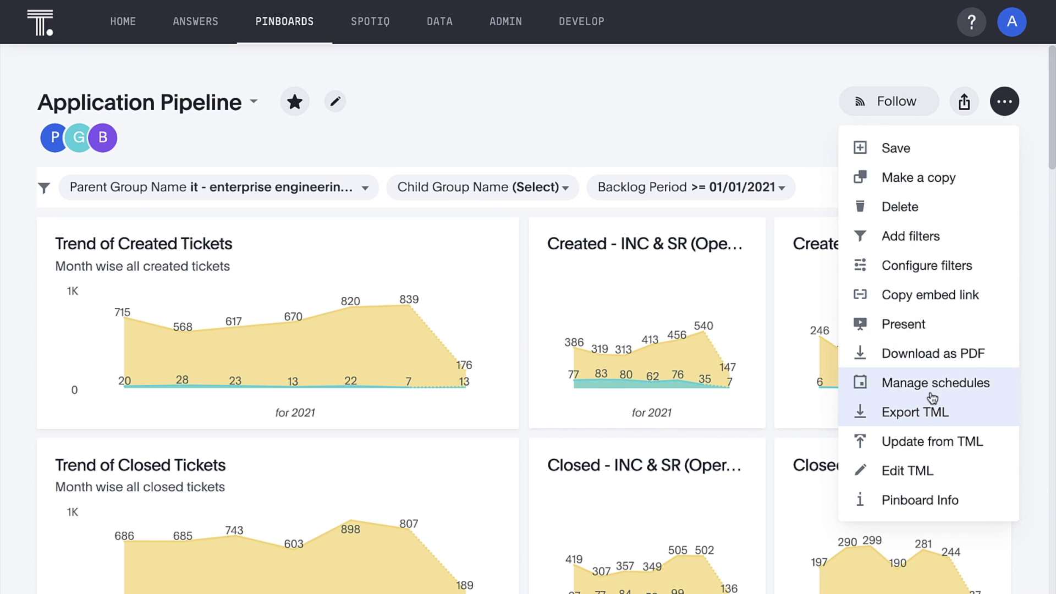
{"action": "left_click", "coordinate": [902, 481]}
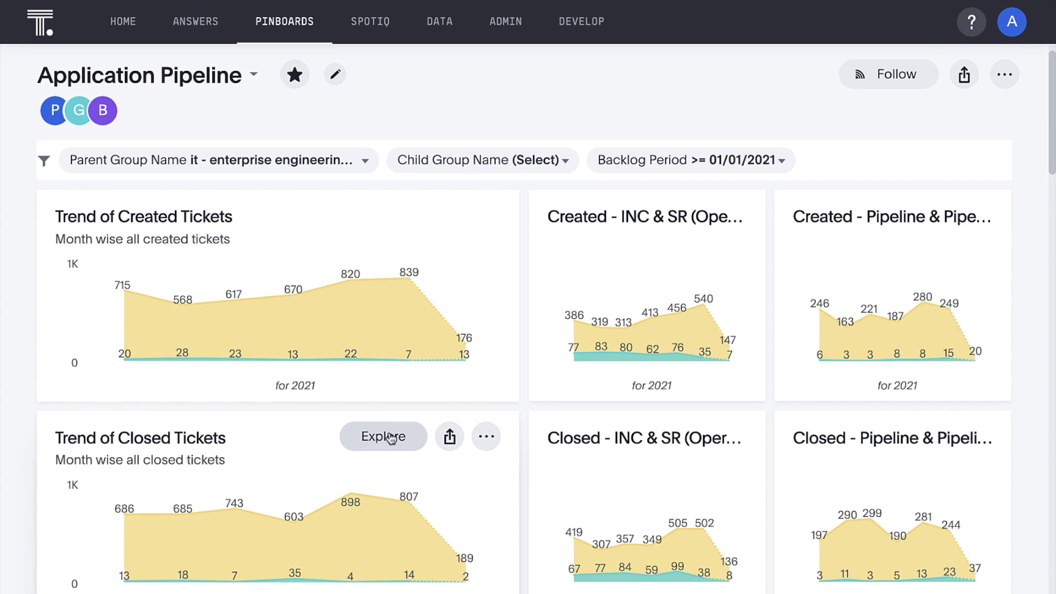
{"action": "scroll", "coordinate": [391, 438], "scroll_direction": "down", "scroll_amount": 4}
{"action": "left_click", "coordinate": [390, 437]}
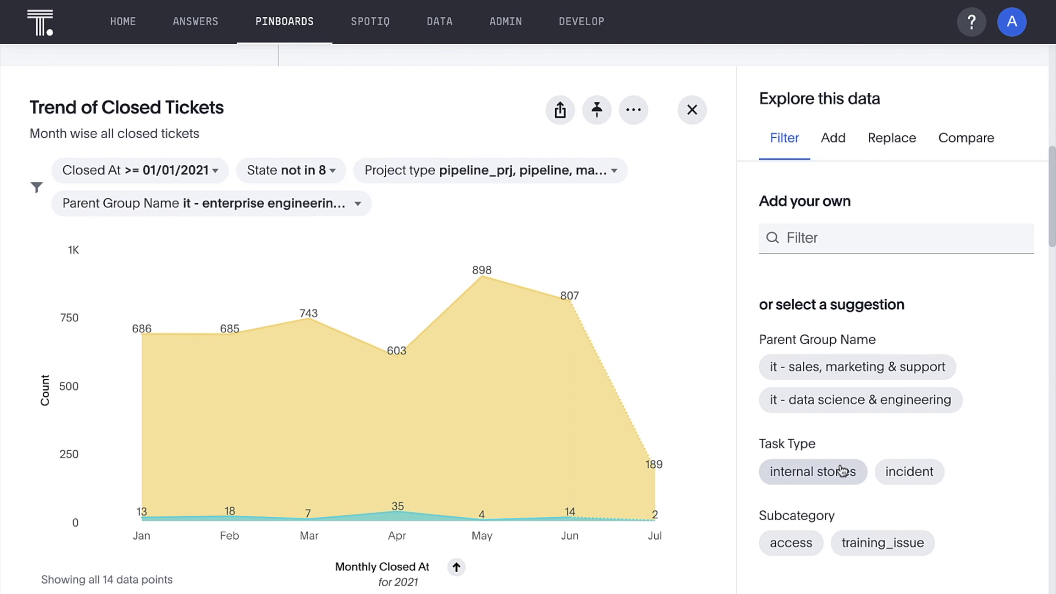
{"action": "left_click", "coordinate": [896, 471]}
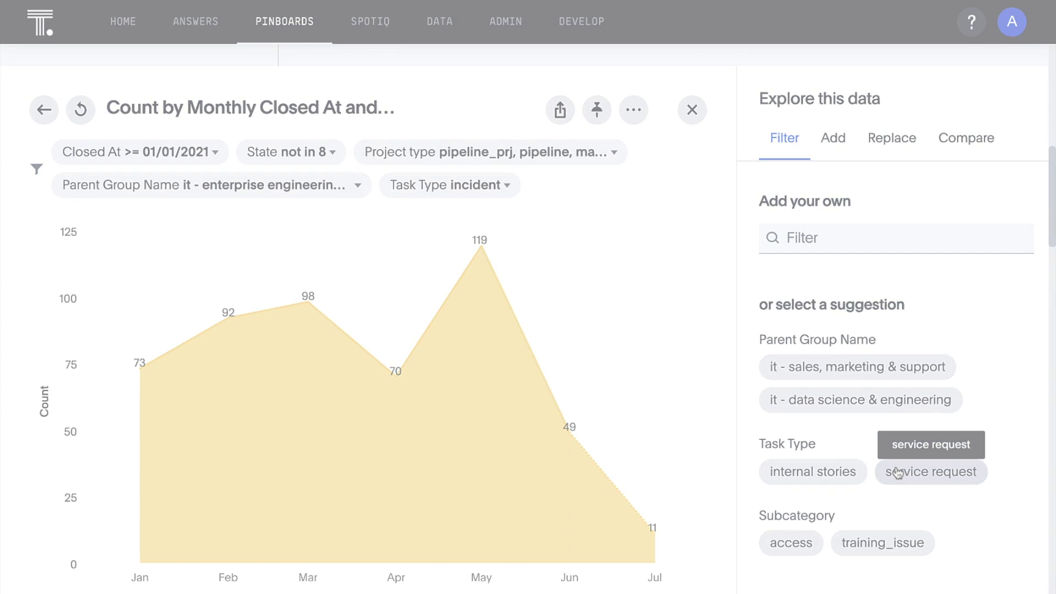
{"action": "left_click", "coordinate": [520, 61]}
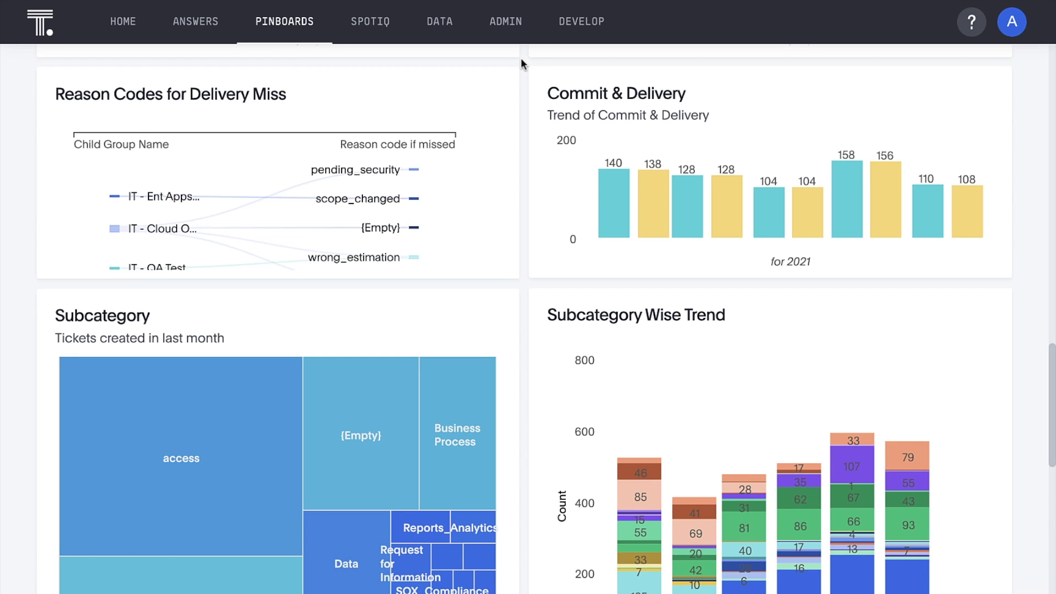
- Present Reason Codes for Delivery Miss full screen and drill down on the scope_changed band
{"action": "mouse_move", "coordinate": [509, 71]}
{"action": "left_click", "coordinate": [487, 92]}
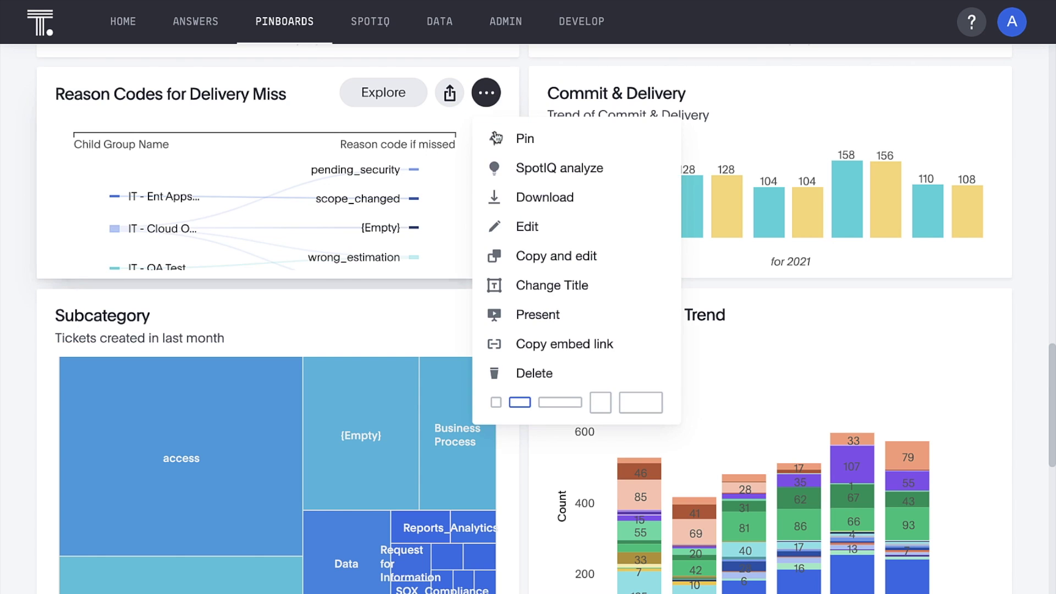
{"action": "left_click", "coordinate": [527, 316]}
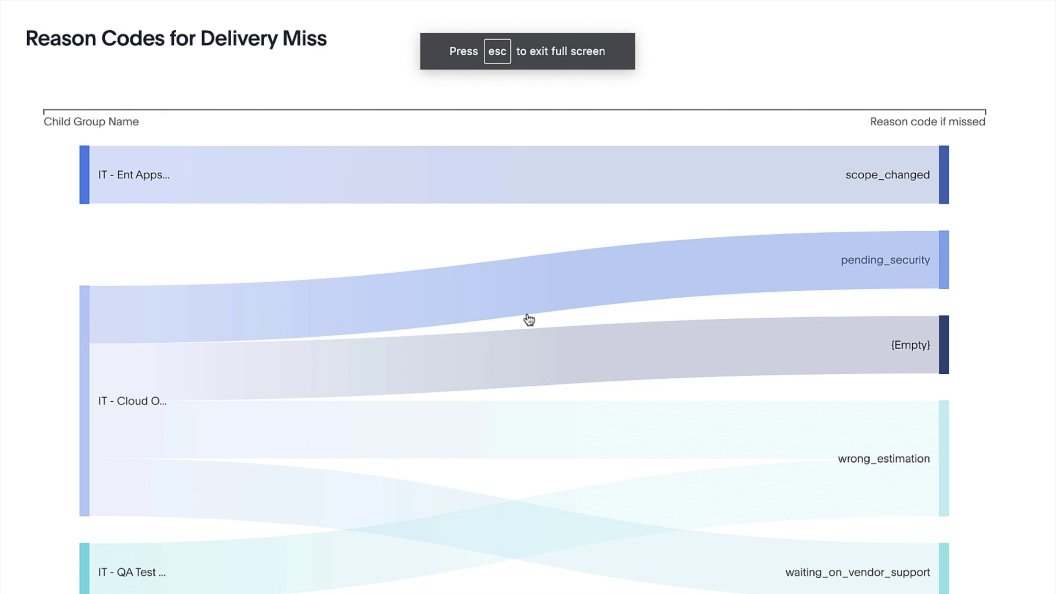
{"action": "left_click", "coordinate": [615, 181]}
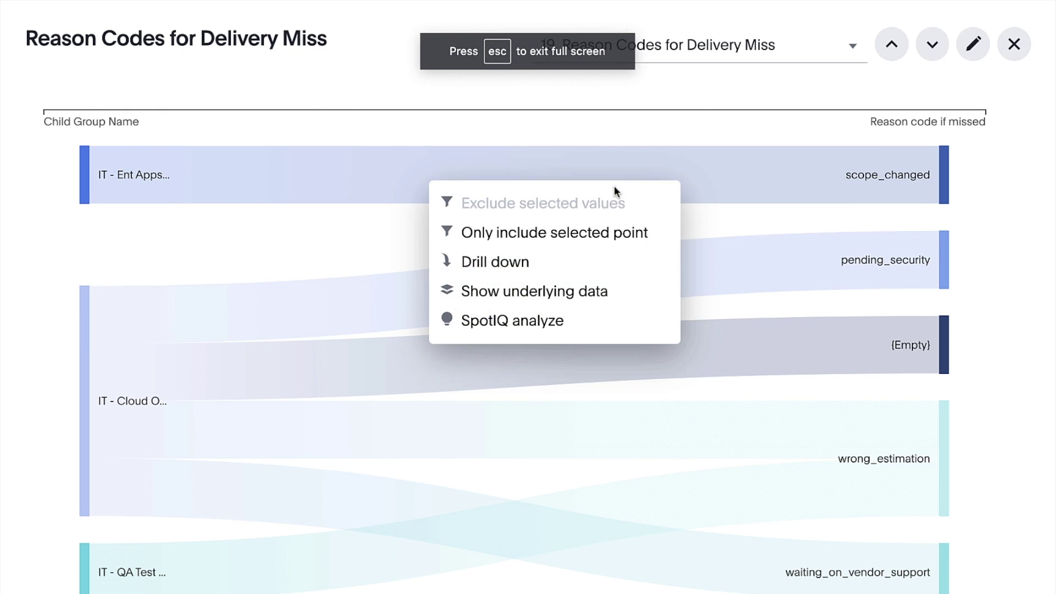
{"action": "left_click", "coordinate": [614, 269]}
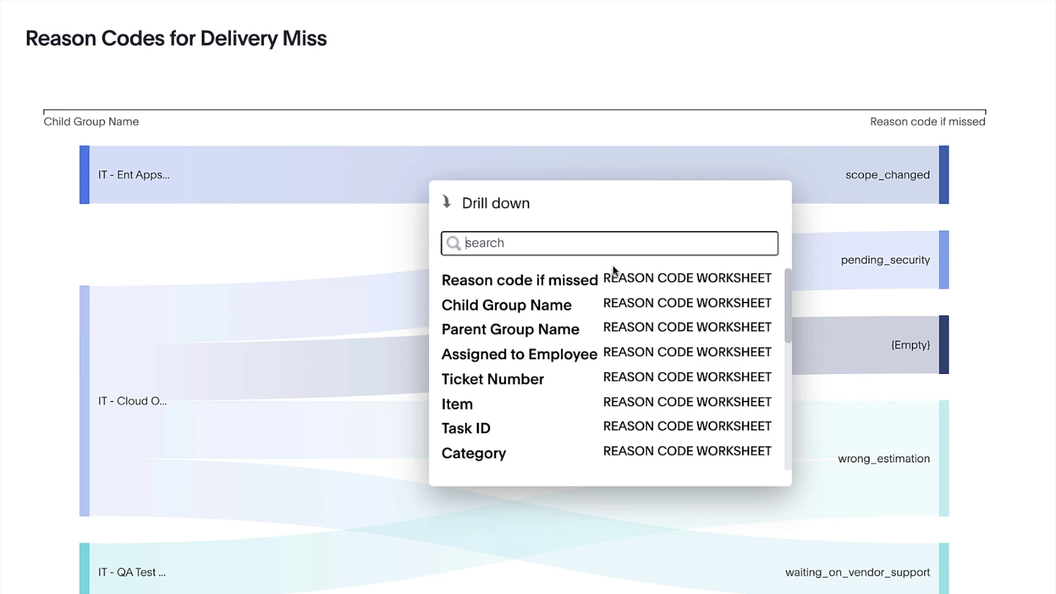